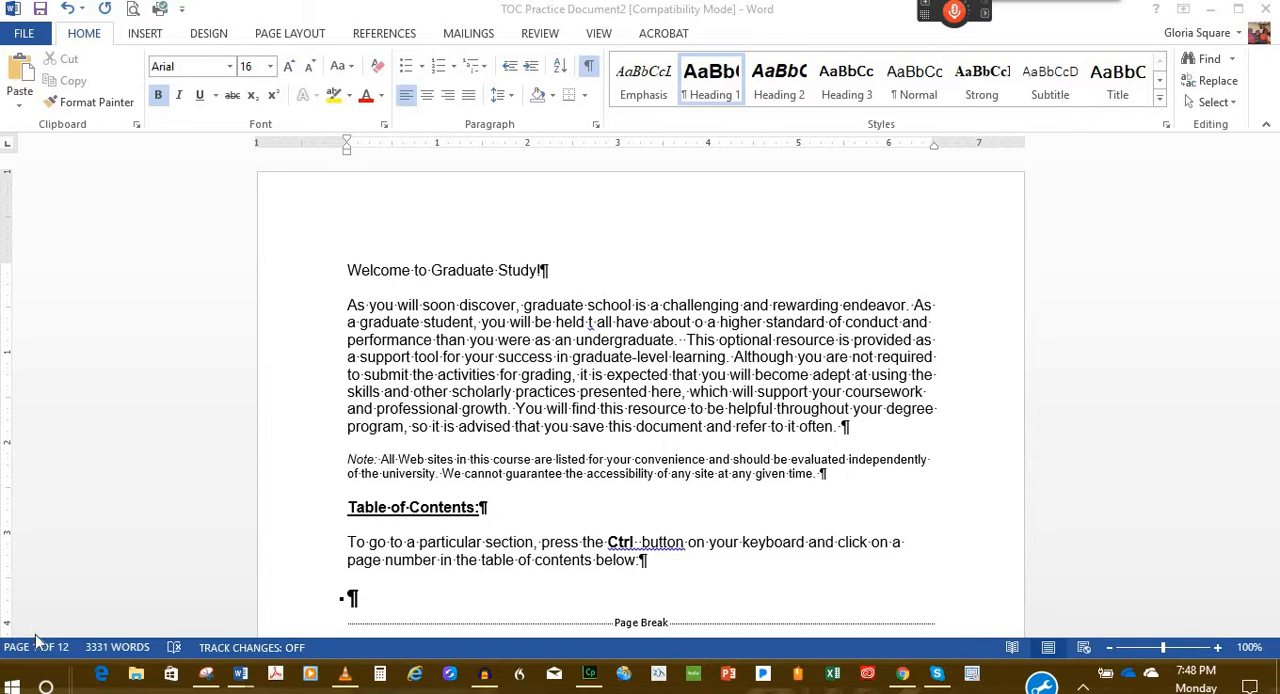
Step: Look through the opening page and the first section of the document for its titles and the spot for the table of contents
scroll(38, 636, "down", 1)
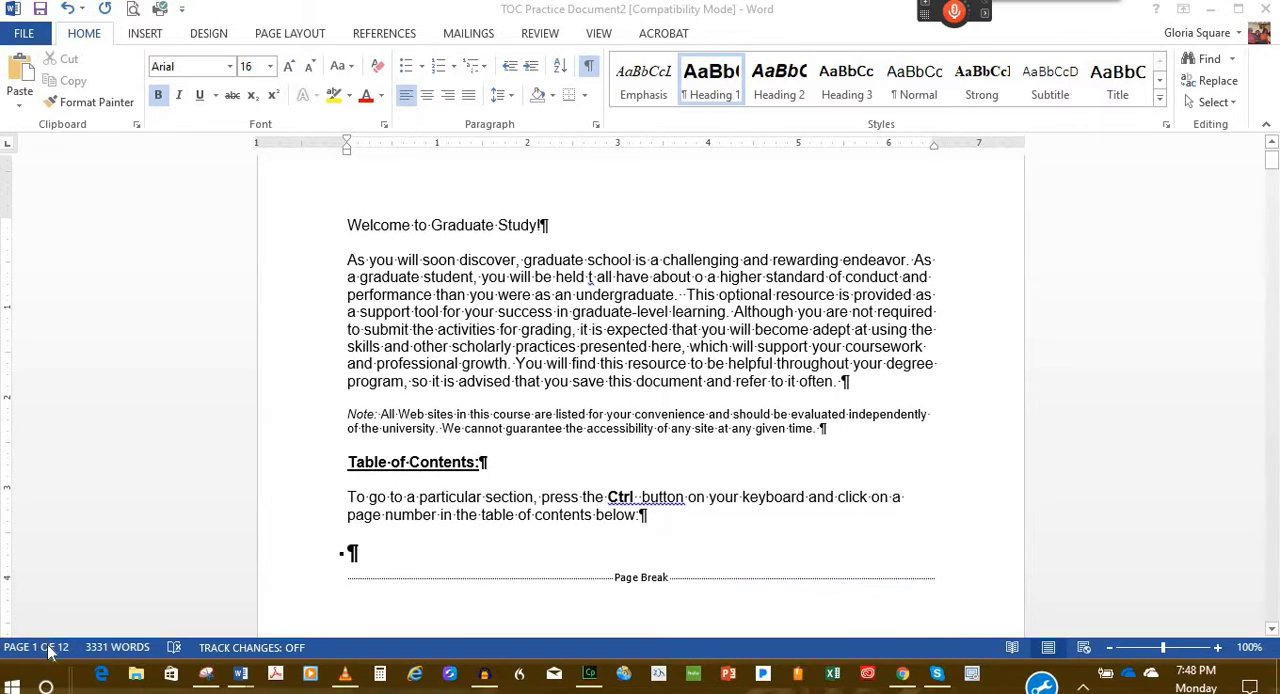
scroll(423, 366, "down", 3)
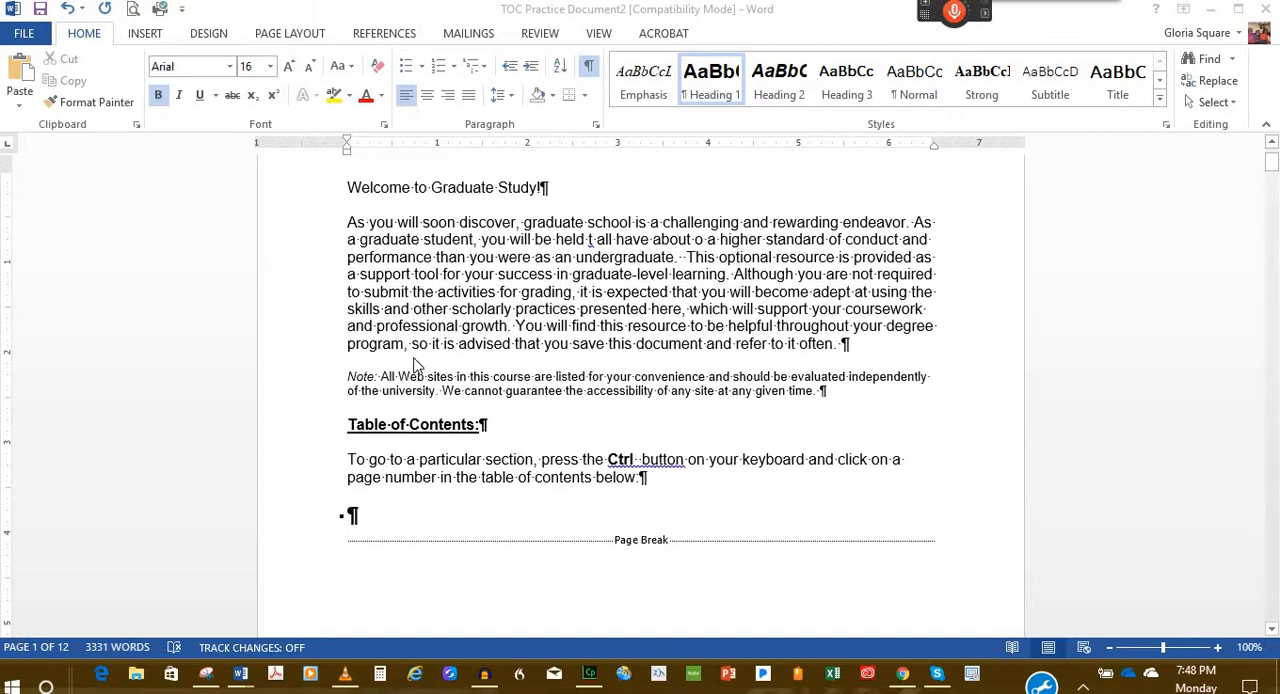
scroll(481, 367, "down", 6)
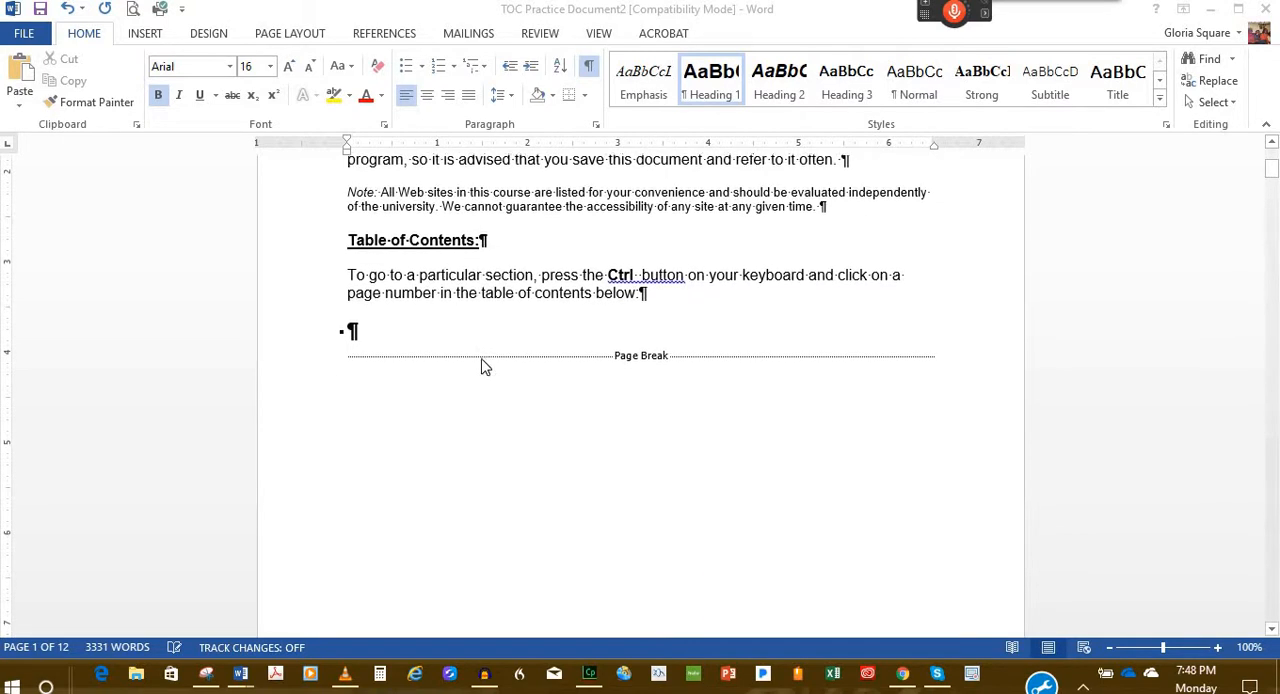
scroll(481, 367, "down", 7)
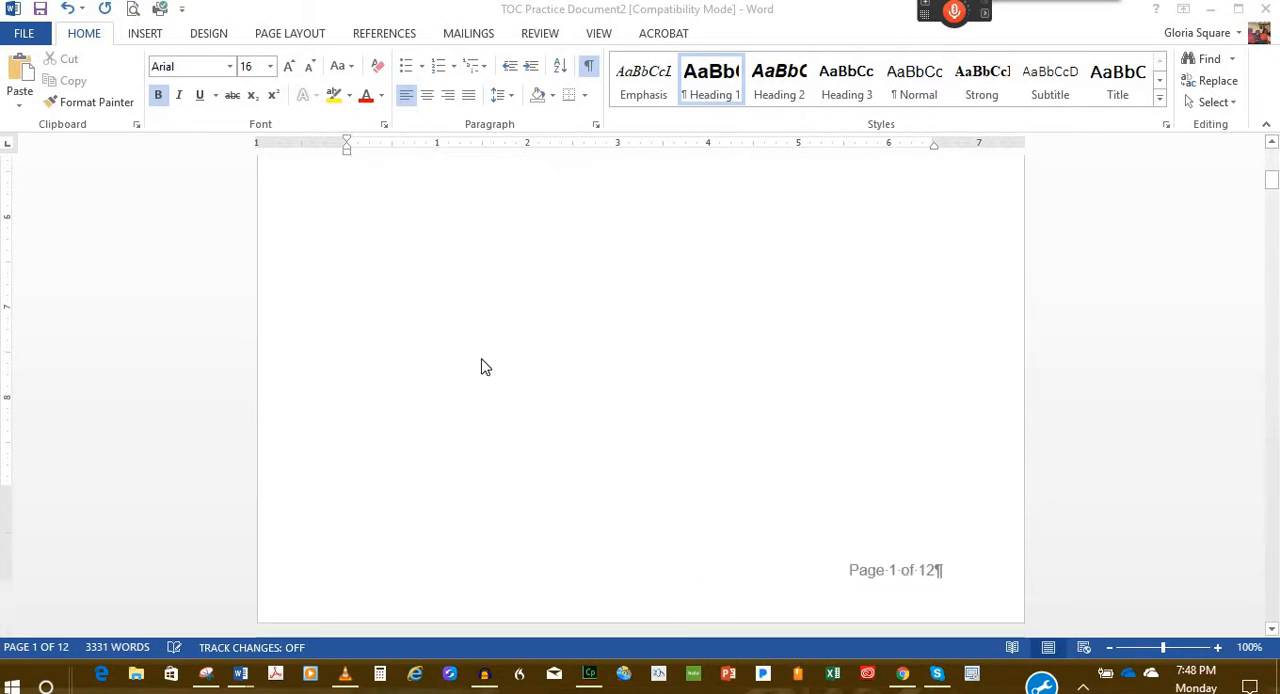
scroll(481, 367, "down", 4)
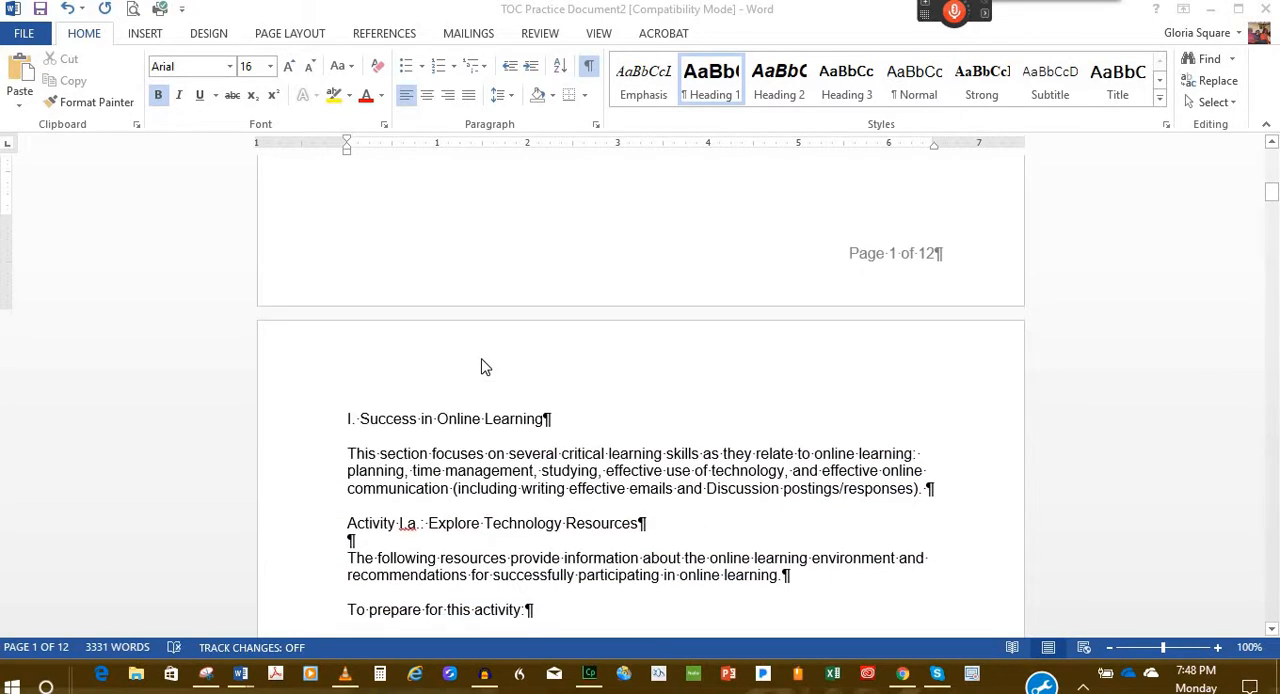
scroll(481, 367, "down", 5)
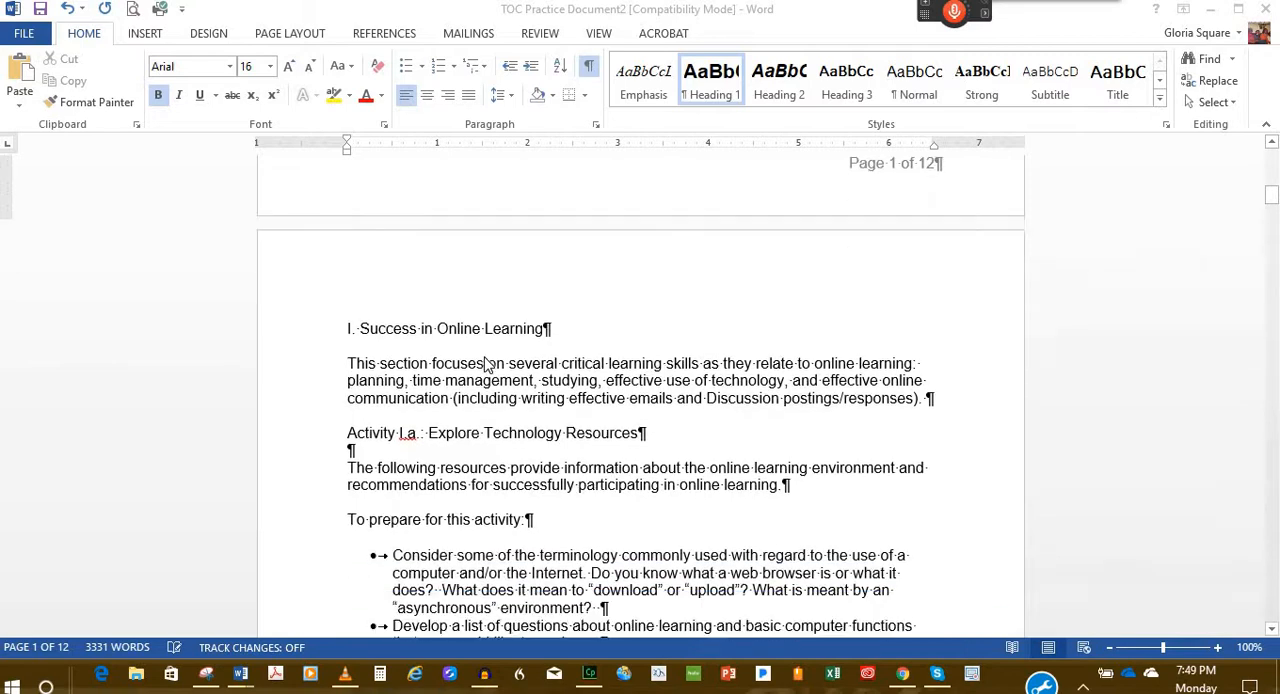
scroll(486, 365, "up", 12)
scroll(486, 365, "up", 10)
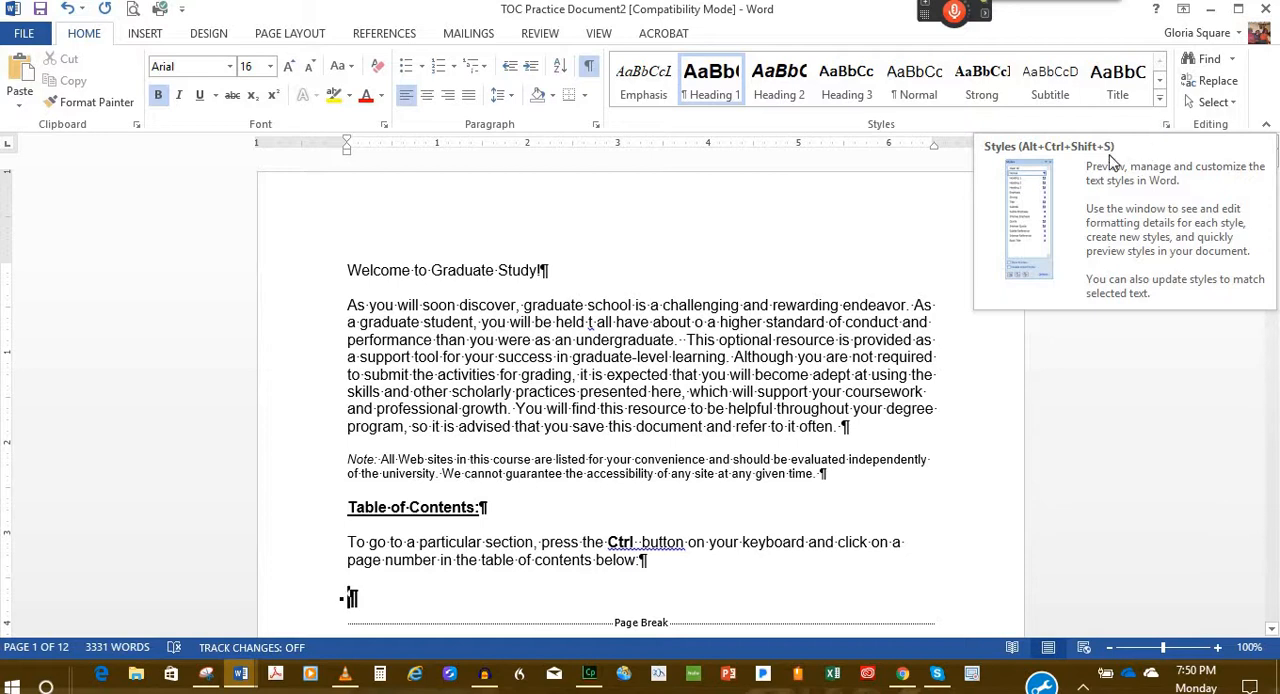
Step: Display the full list of styles and apply Heading 1 to the title "Welcome to Graduate Study!"
left_click(1166, 124)
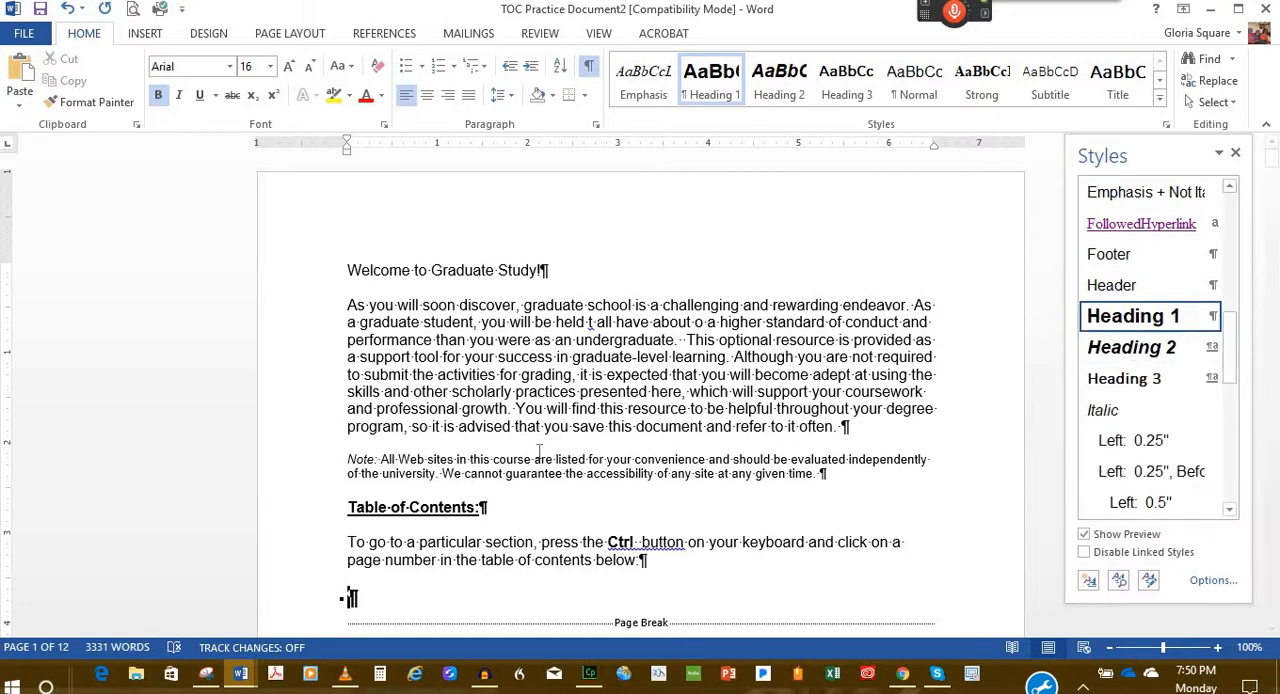
left_click(374, 270)
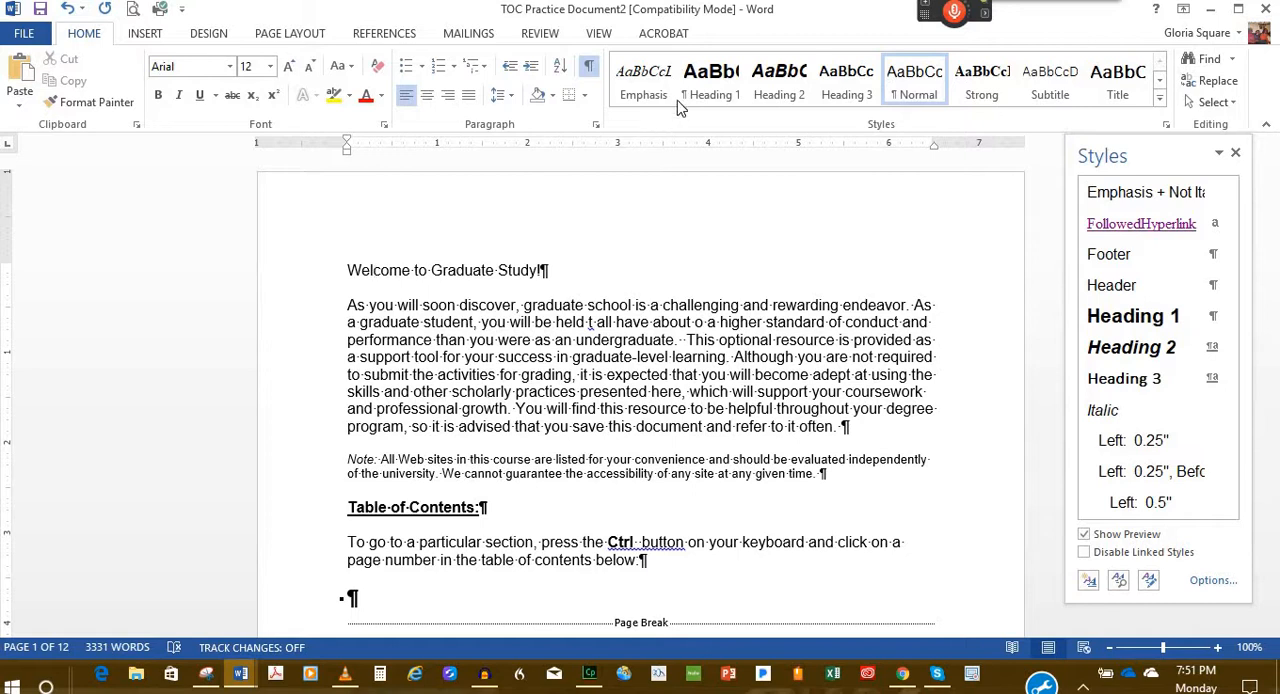
left_click(699, 86)
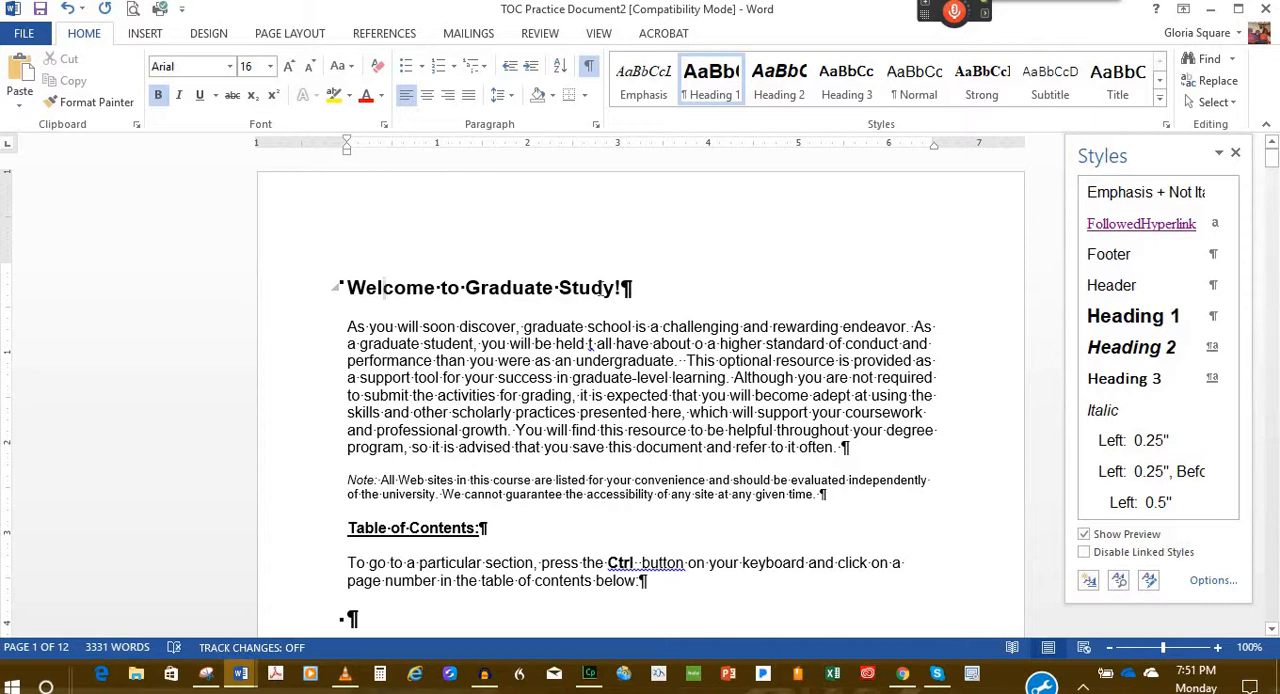
Step: Apply the Heading 1 style to the section title "I. Success in Online Learning" on the second page
scroll(384, 288, "down", 3)
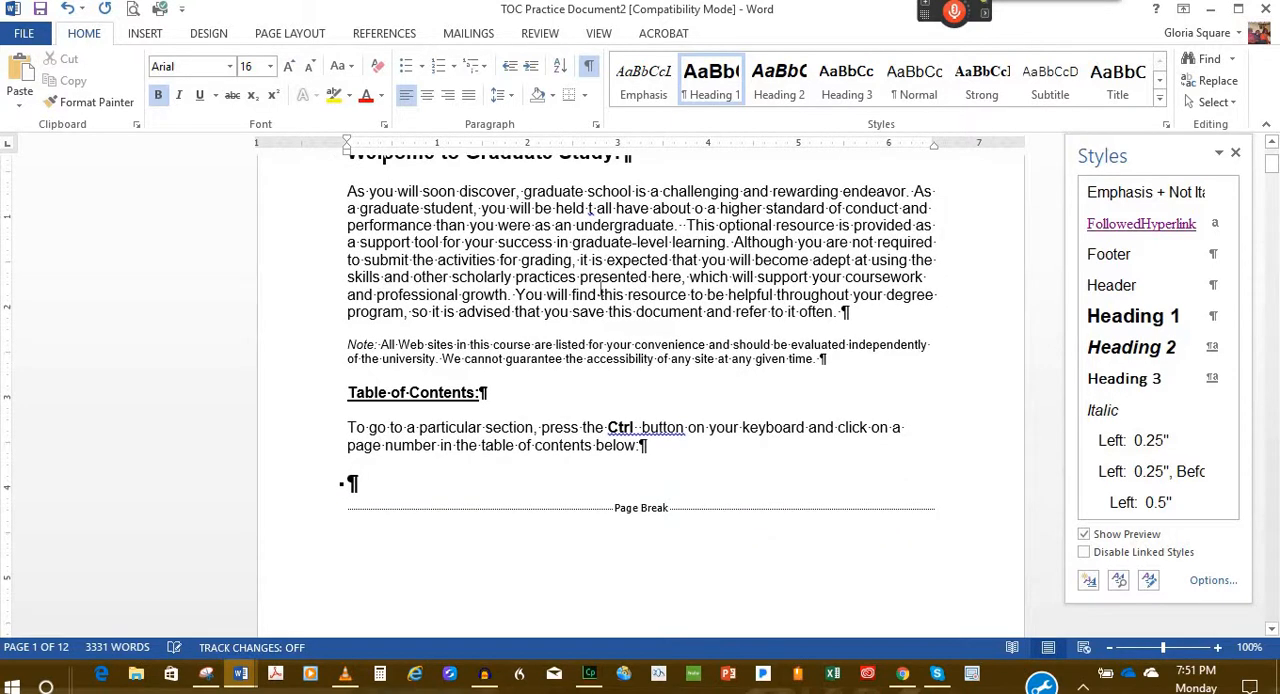
scroll(598, 289, "down", 10)
scroll(591, 278, "down", 8)
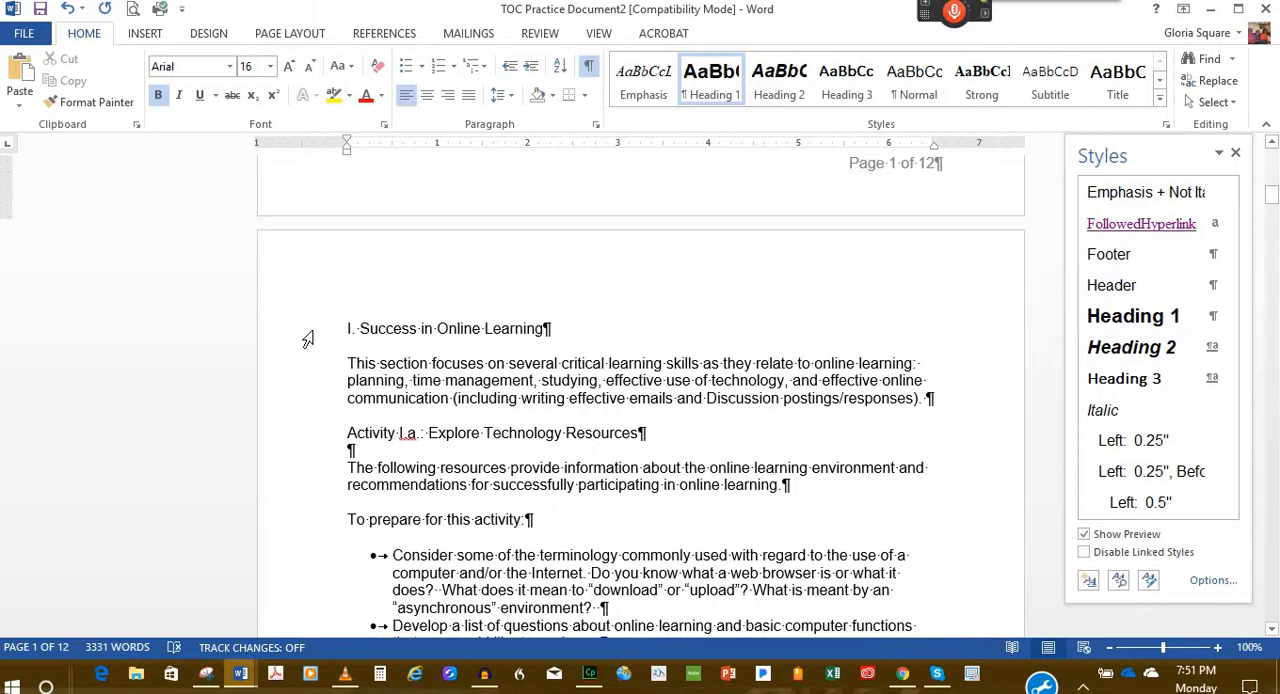
left_click(309, 338)
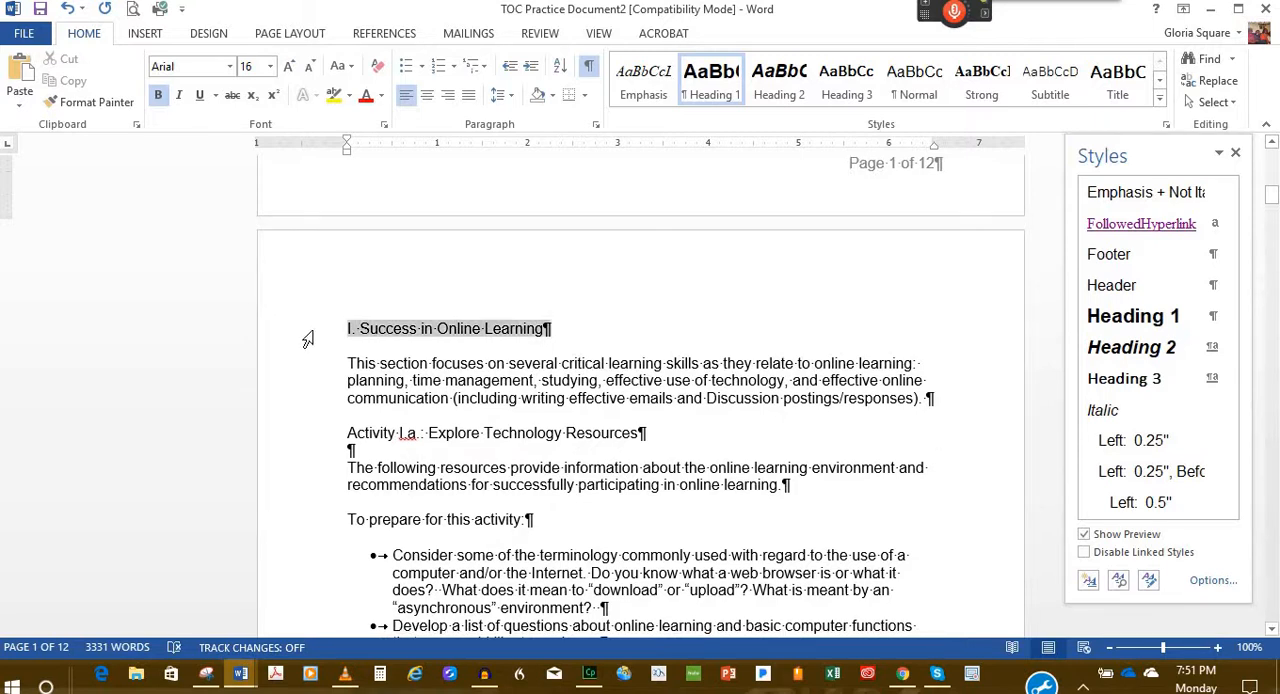
left_click(708, 84)
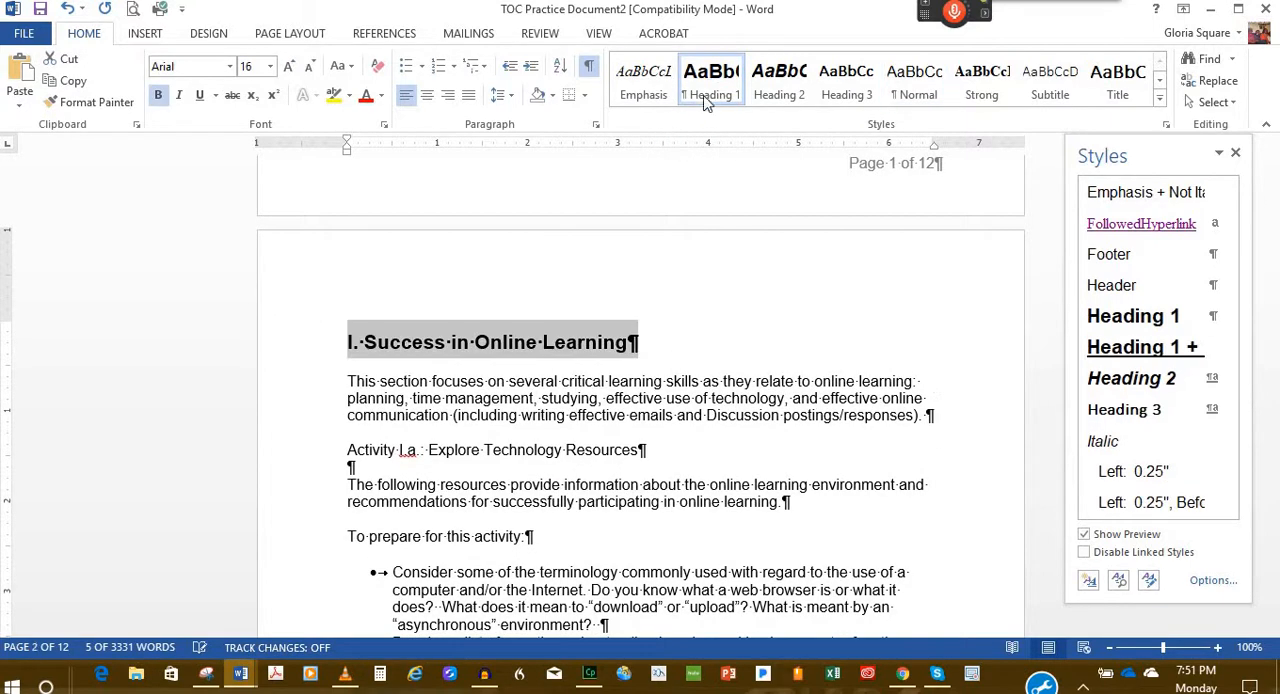
Step: Apply the Heading 2 style to "Activity I.a.: Explore Technology Resources" and "Activity I.b.: Planning and Organization"
left_click(320, 459)
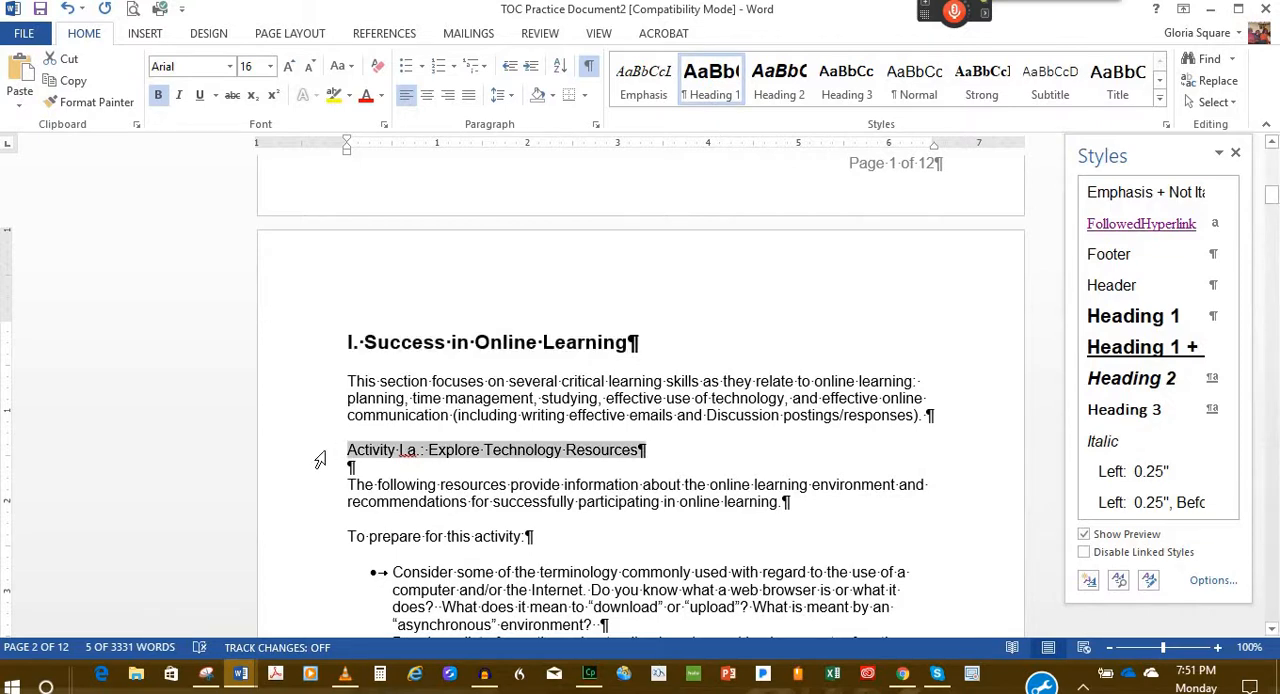
left_click(780, 84)
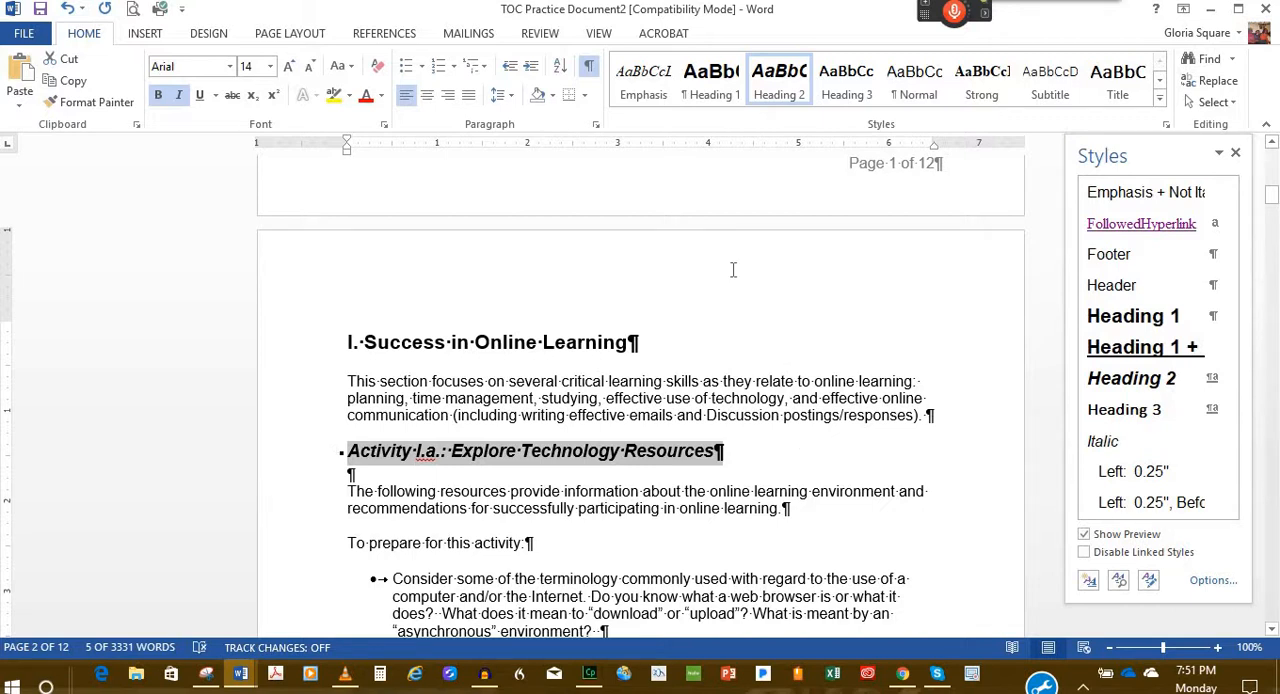
scroll(695, 325, "down", 3)
scroll(695, 330, "down", 5)
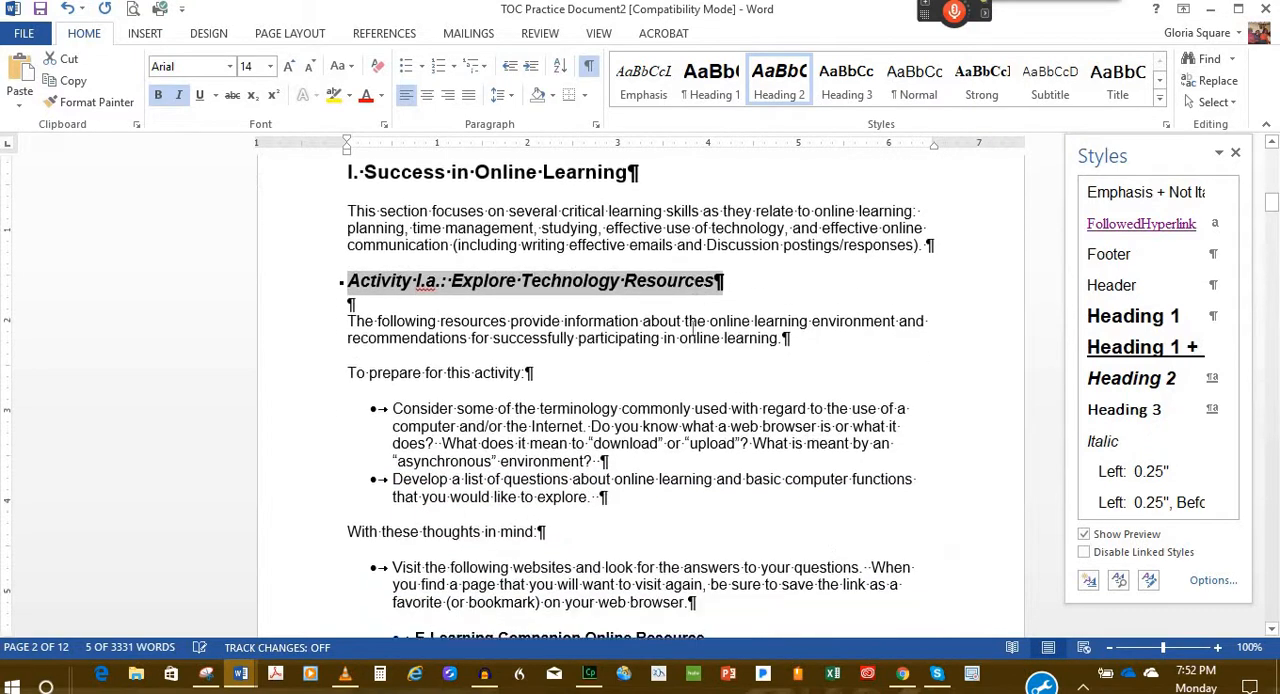
scroll(692, 337, "down", 10)
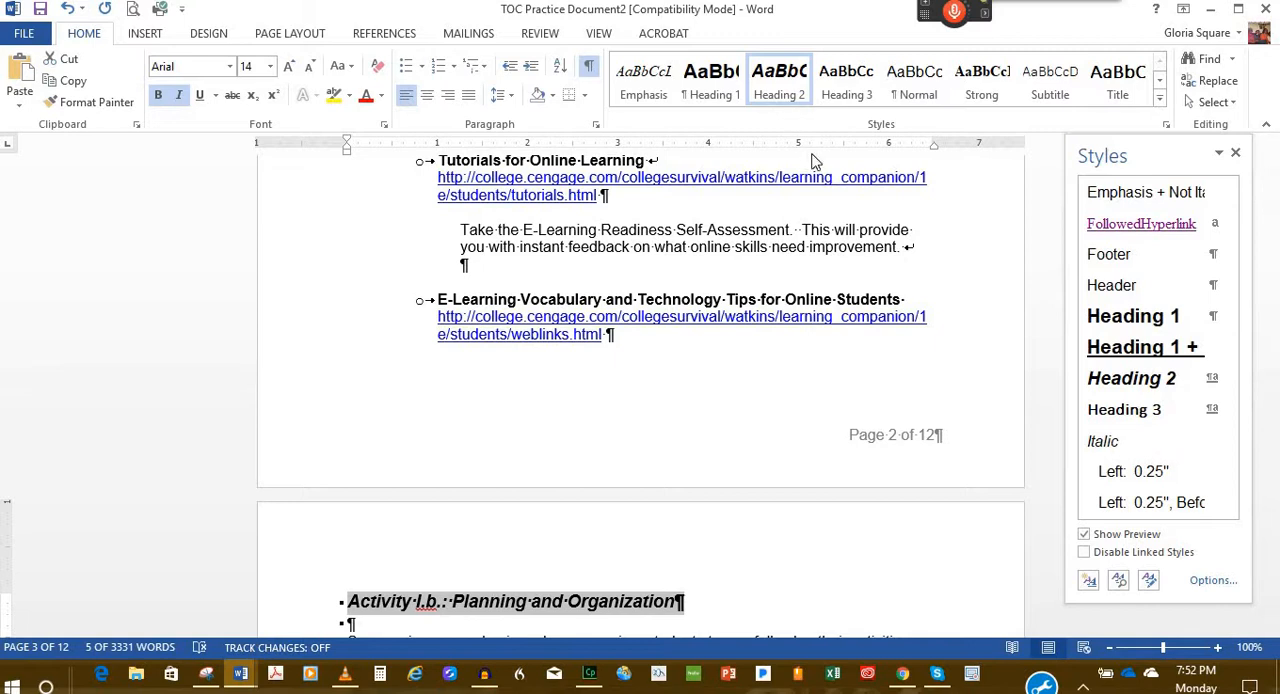
Step: Review the styled headings from Activity I.b. back to the document's first page
scroll(813, 190, "down", 2)
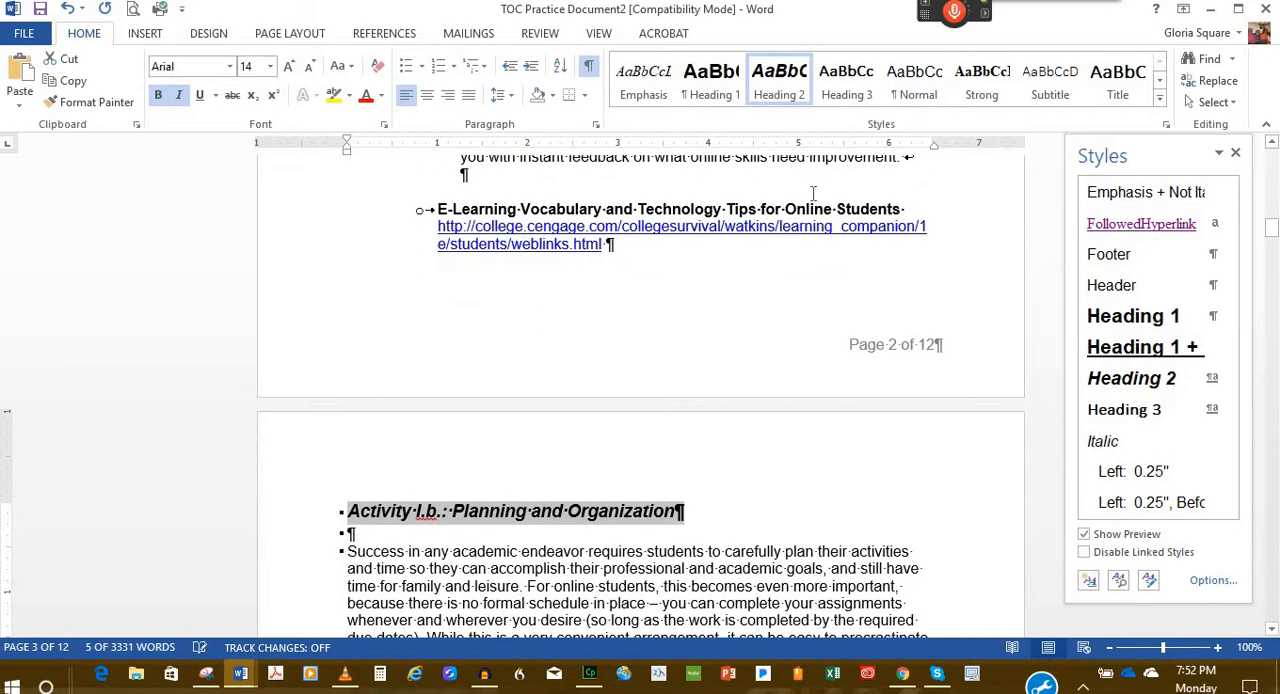
scroll(813, 196, "down", 4)
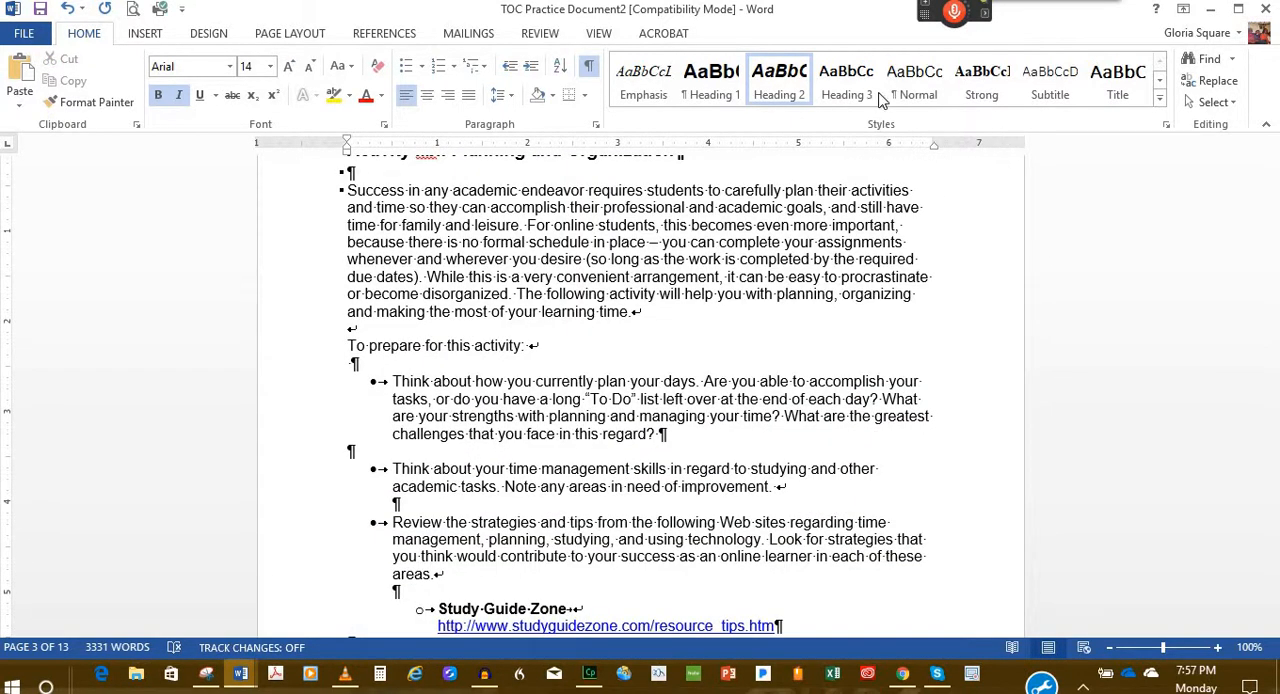
scroll(897, 95, "down", 4)
scroll(765, 330, "up", 10)
scroll(765, 330, "up", 12)
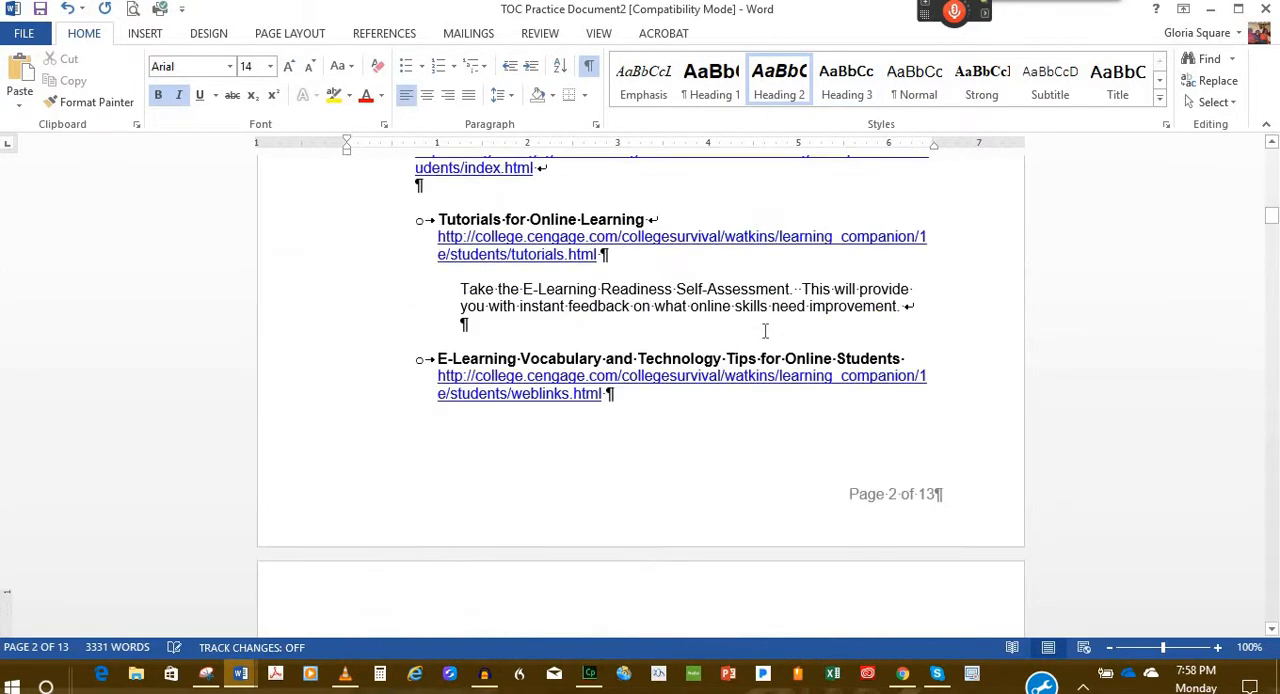
scroll(803, 352, "up", 10)
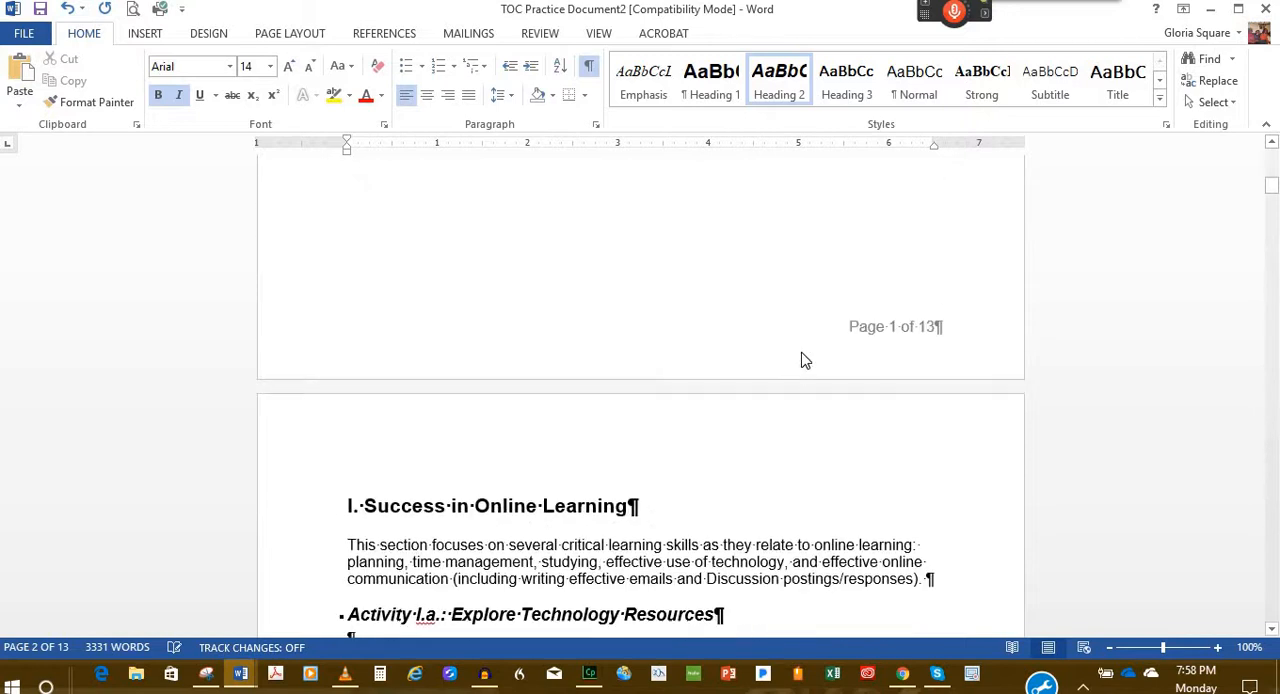
scroll(803, 352, "up", 4)
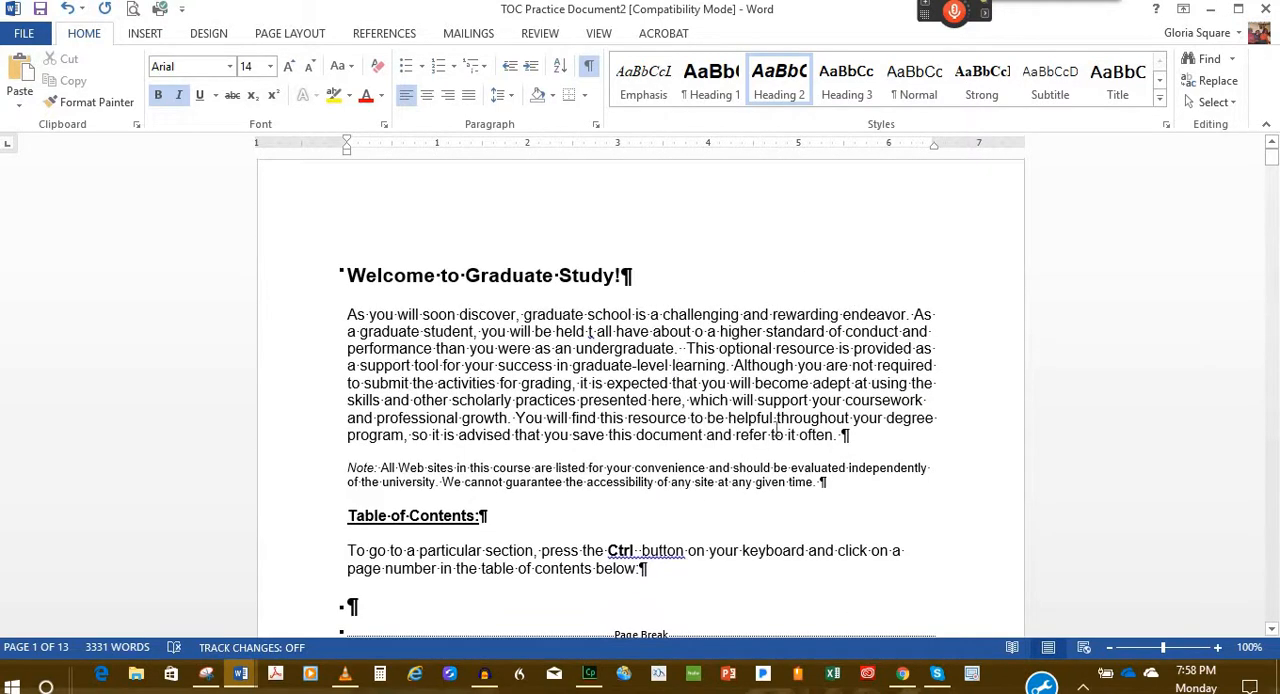
Step: Insert the Automatic Table 2 table of contents at the current document position, in the empty paragraph above the first page break
scroll(391, 366, "down", 5)
left_click(391, 366)
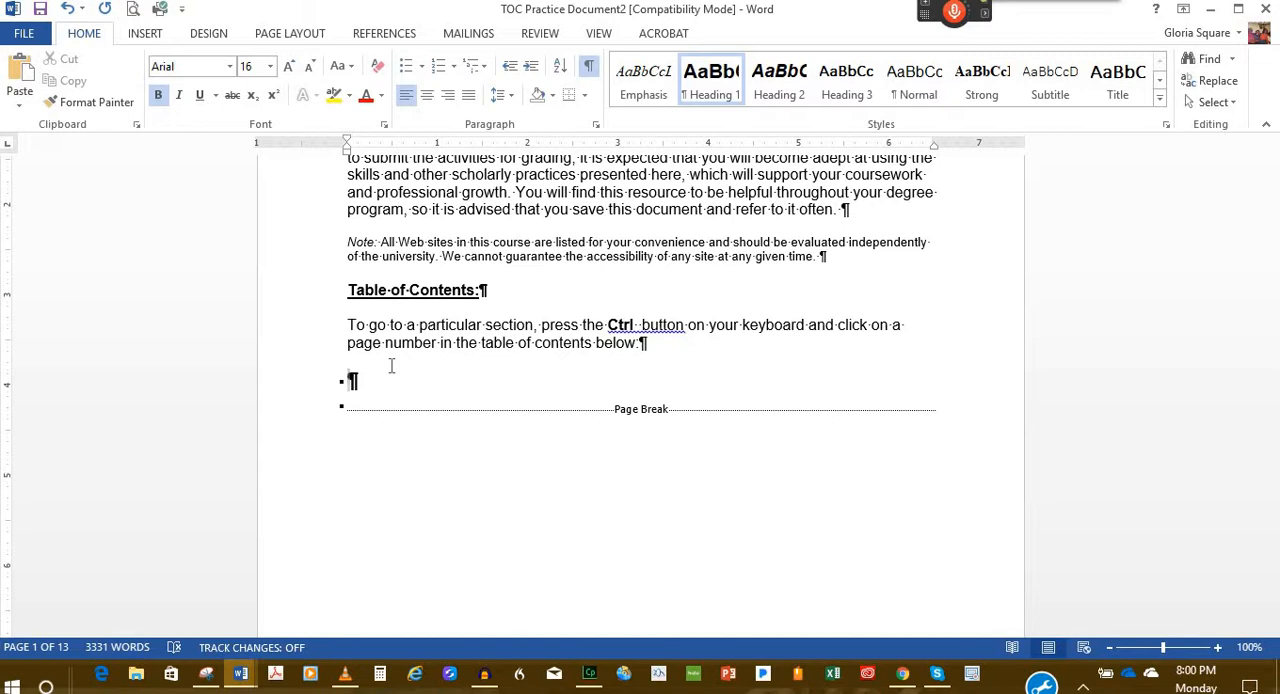
left_click(394, 37)
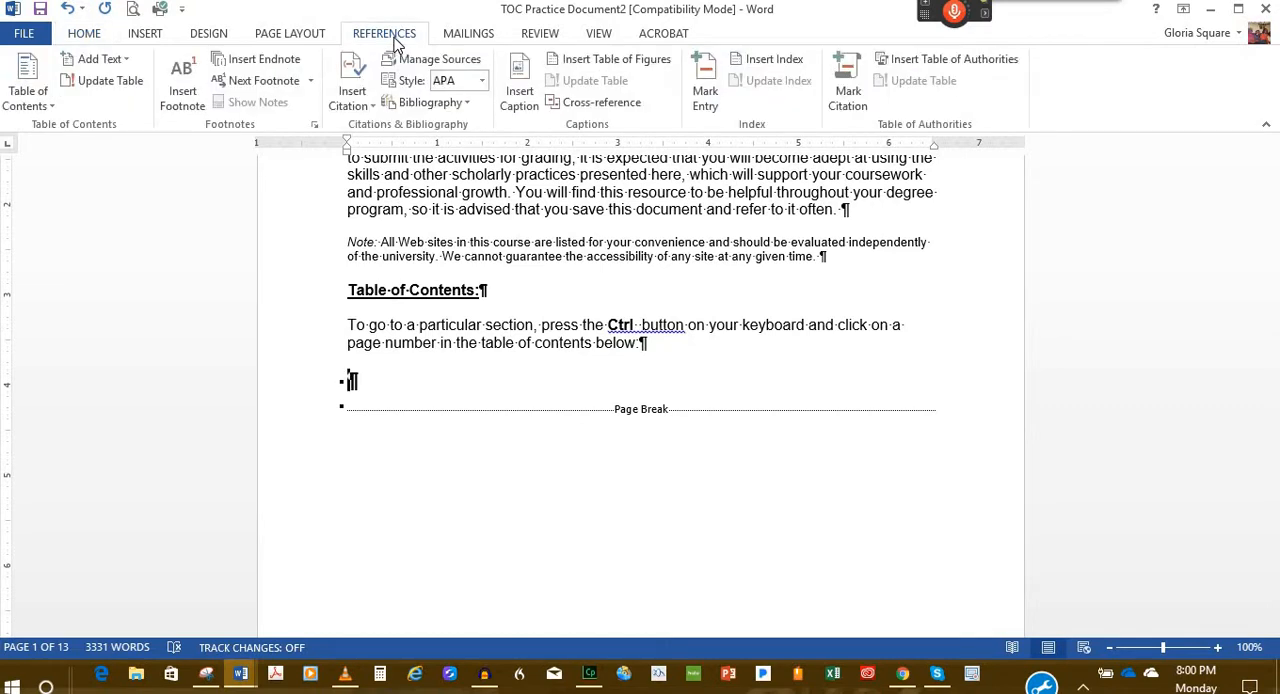
left_click(50, 108)
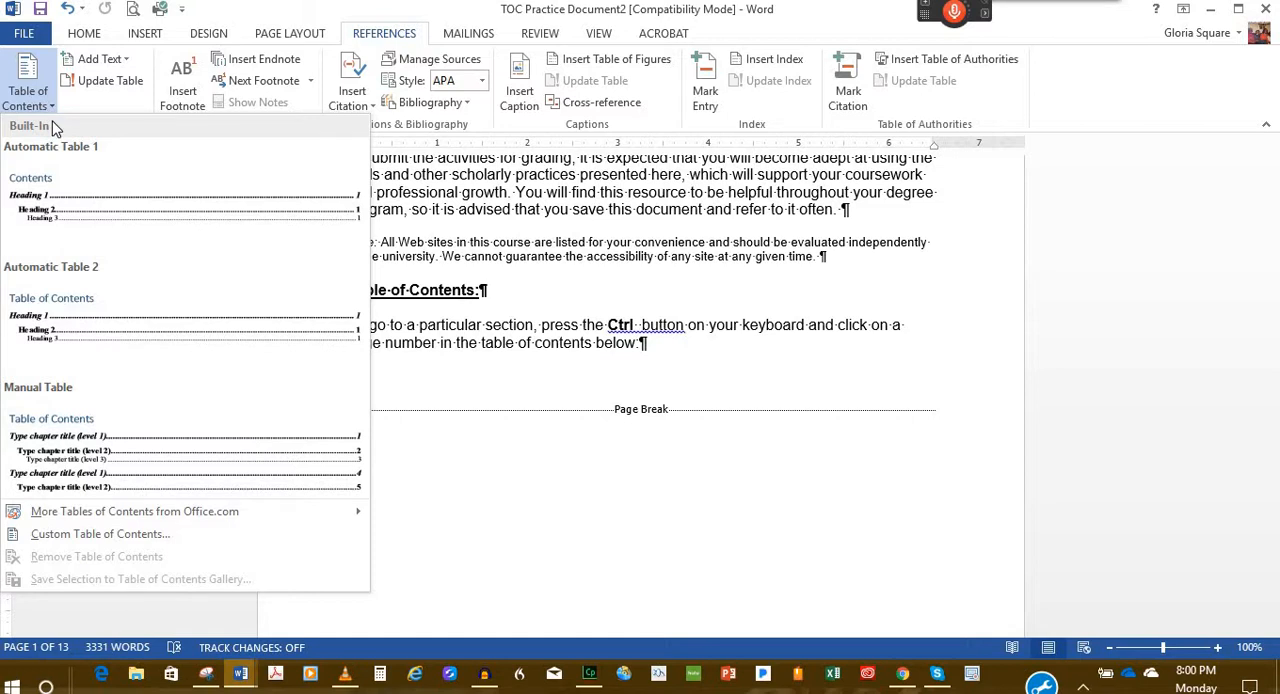
right_click(80, 207)
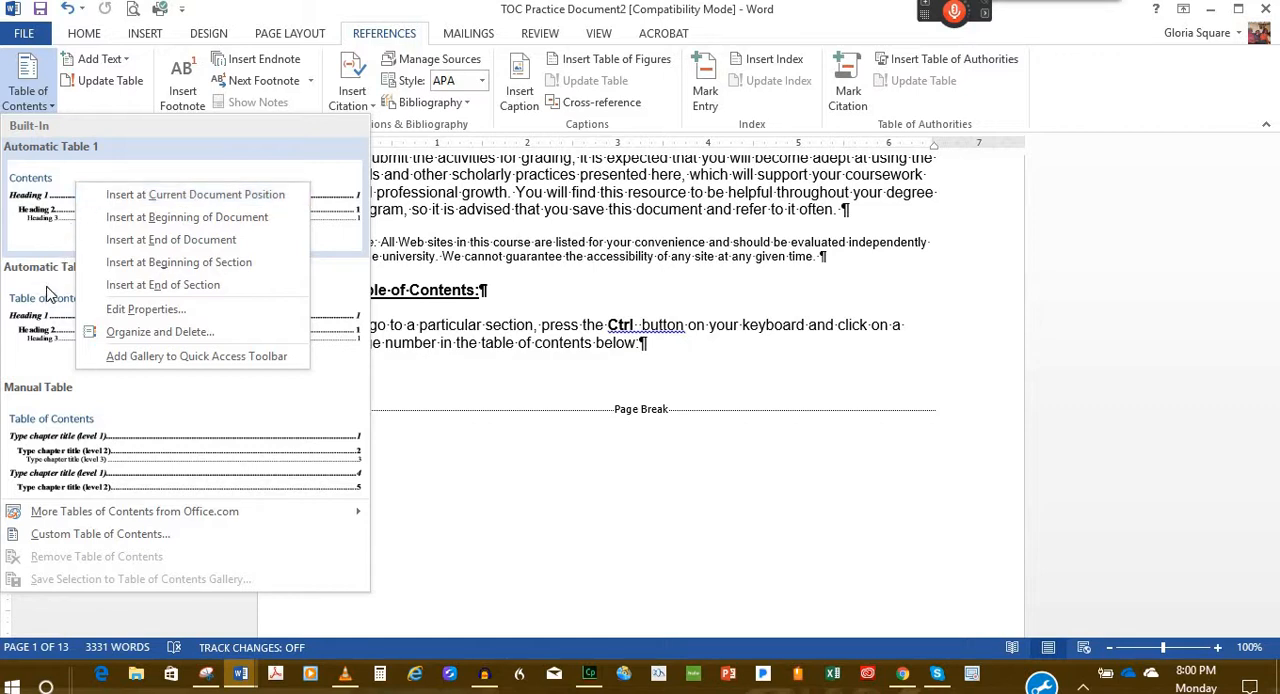
right_click(337, 291)
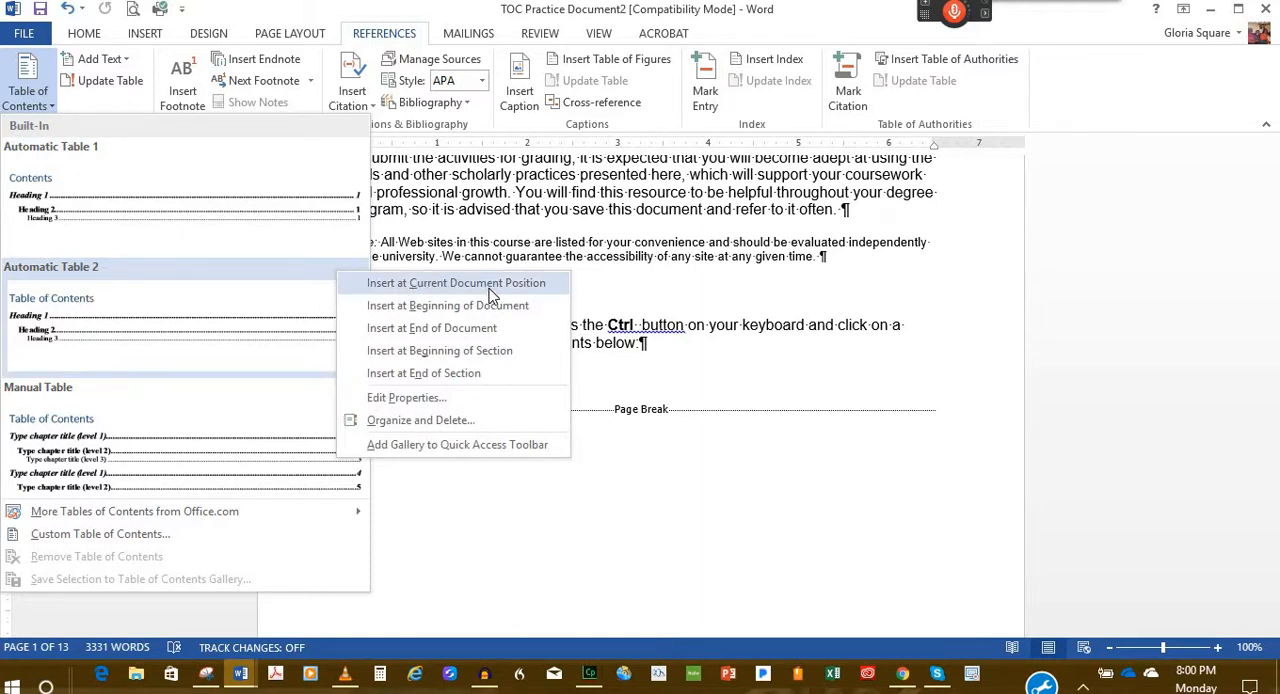
left_click(490, 284)
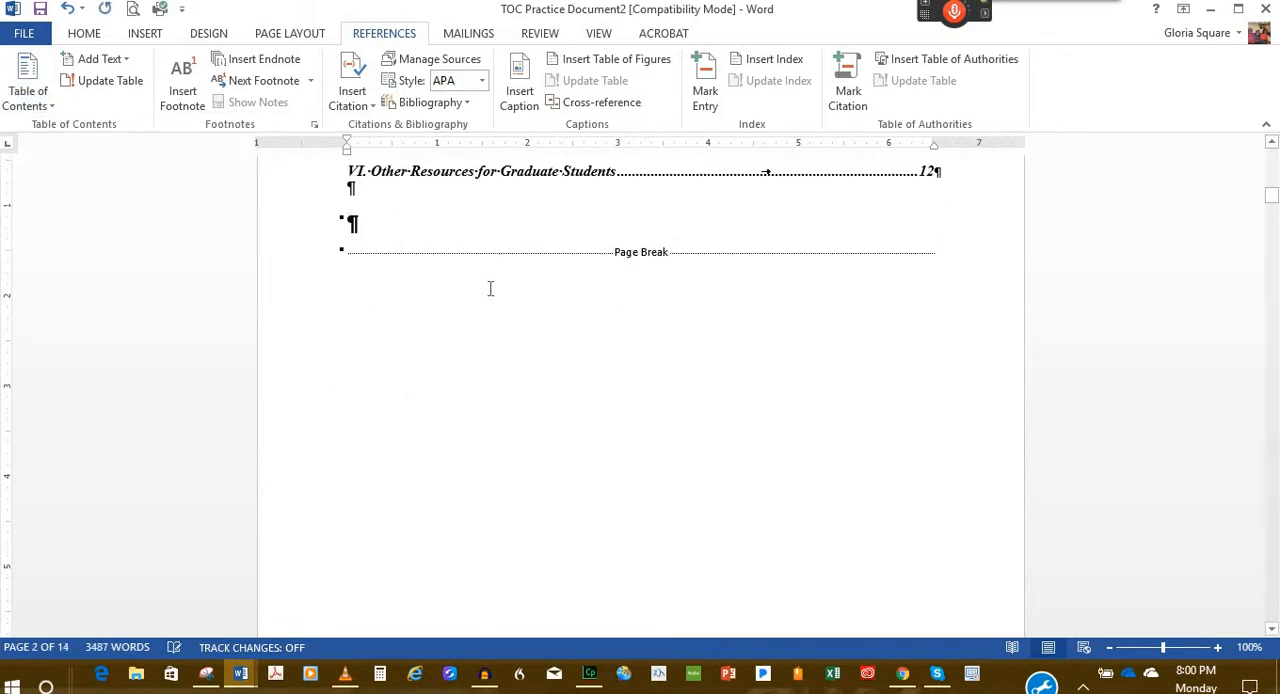
Step: Follow the "I. Success in Online Learning" link in the table of contents to its section, and return to the table
scroll(512, 285, "up", 4)
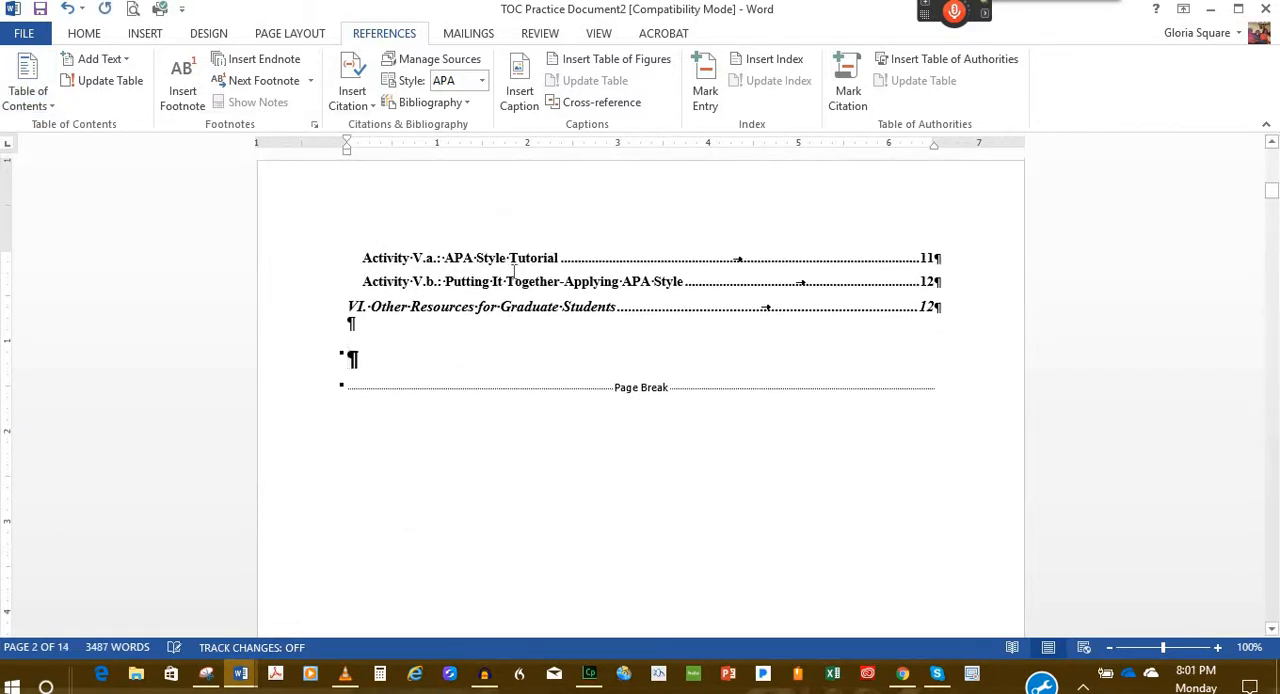
scroll(512, 288, "up", 8)
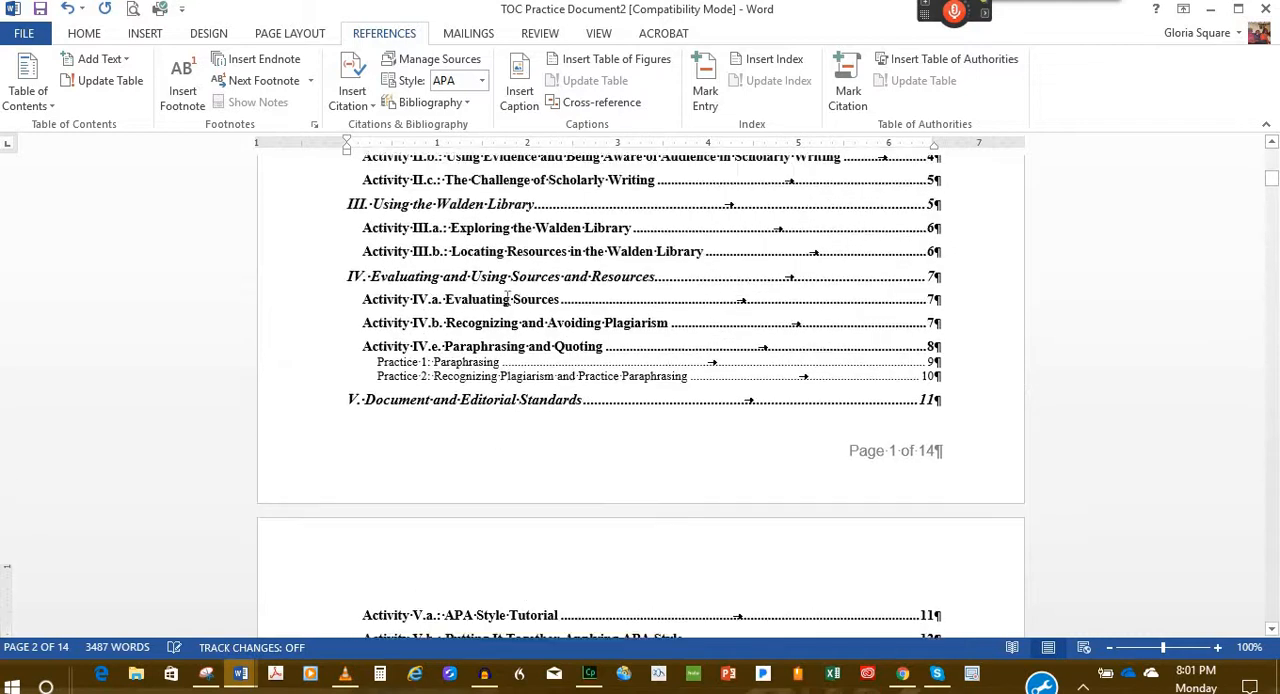
scroll(508, 298, "up", 3)
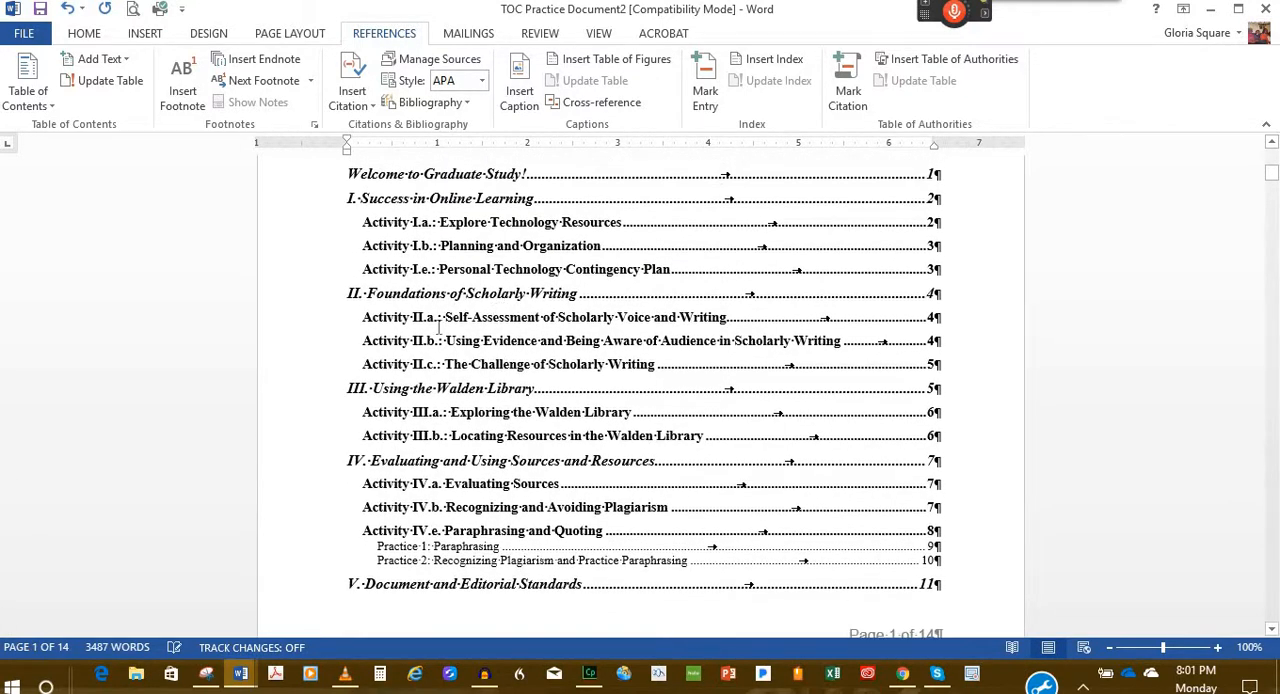
scroll(437, 340, "up", 3)
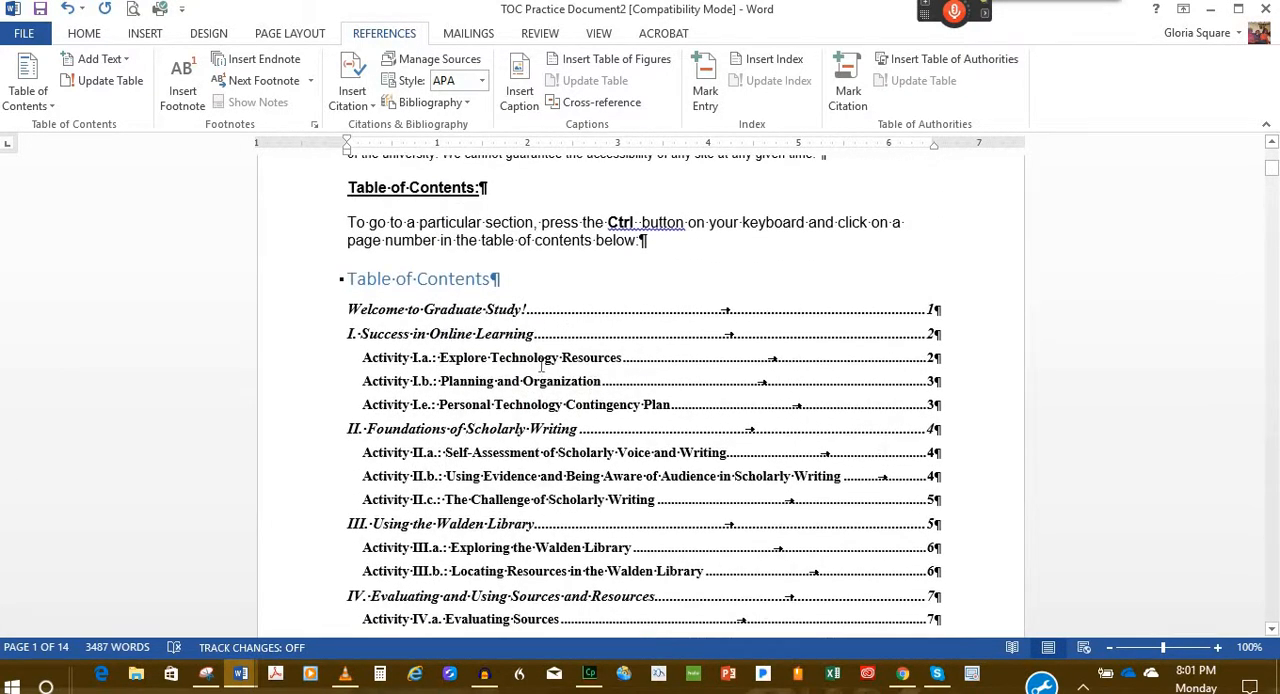
left_click(516, 326)
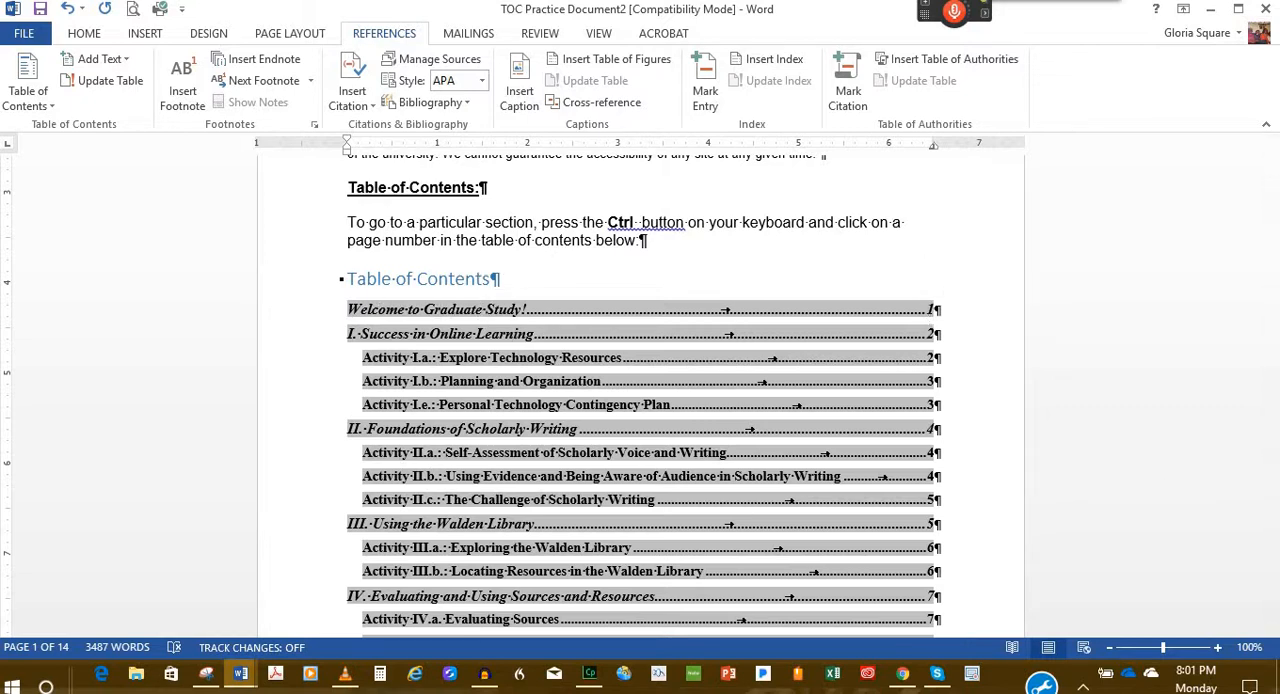
left_click(930, 343, "ctrl")
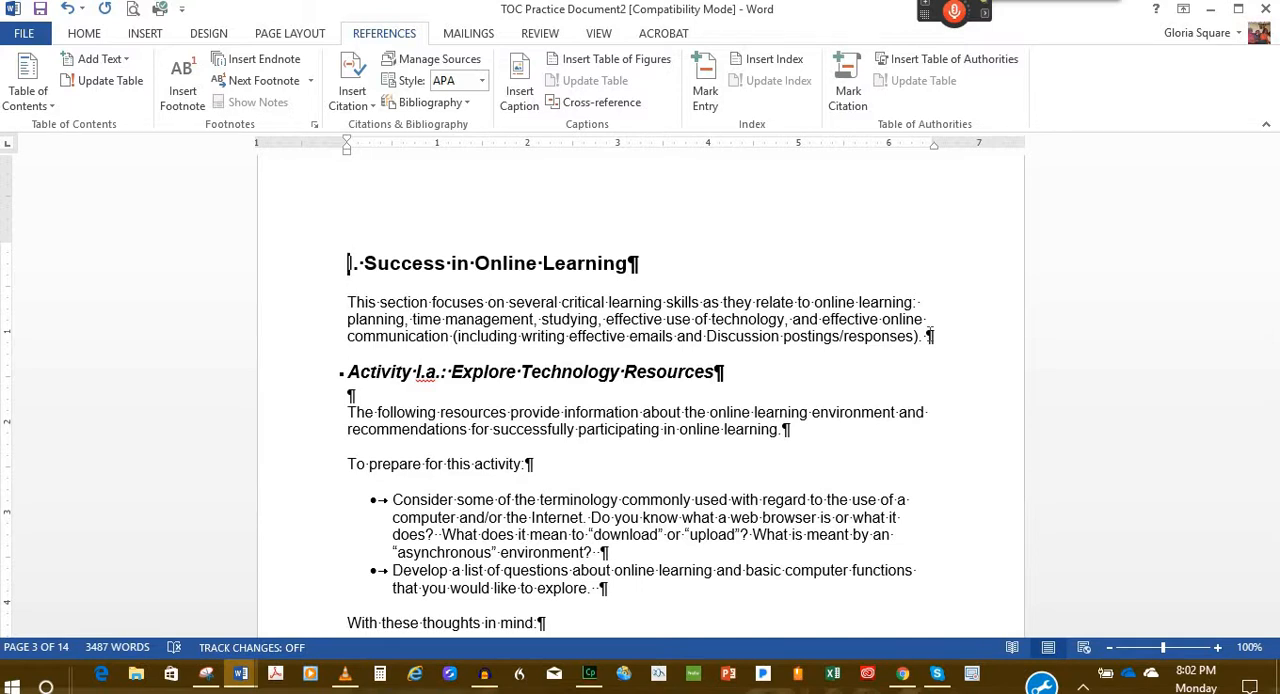
key("alt")
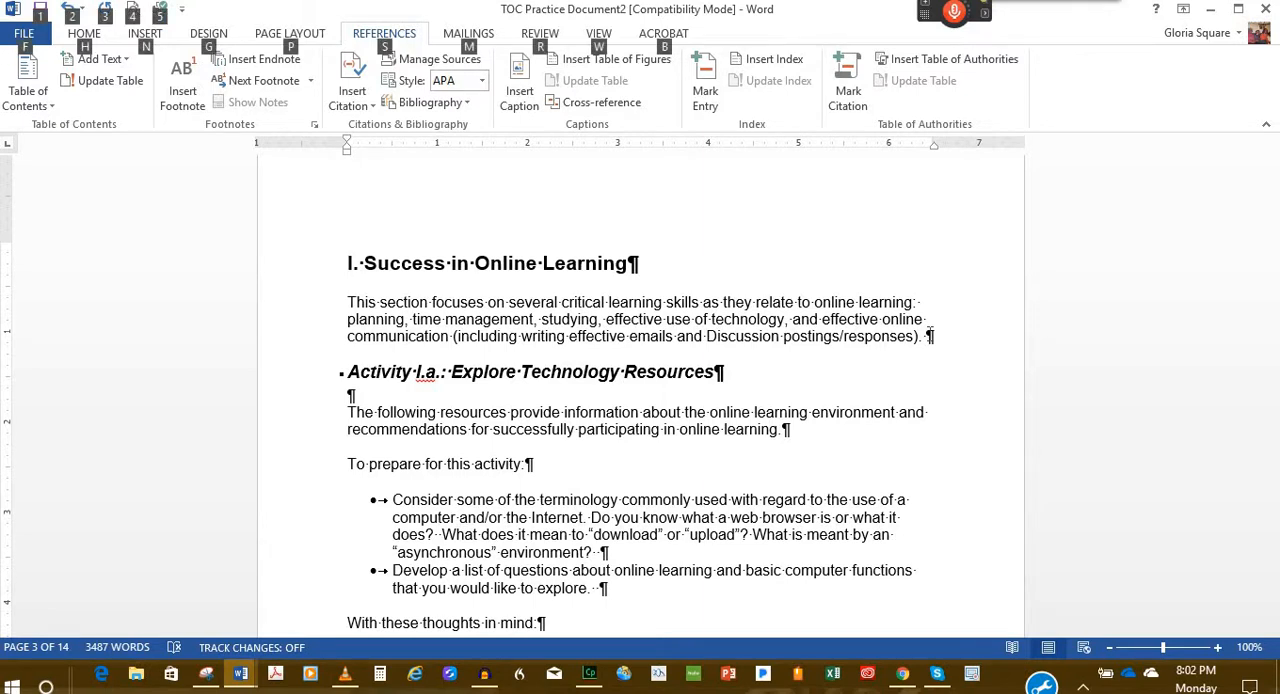
key("alt+Left")
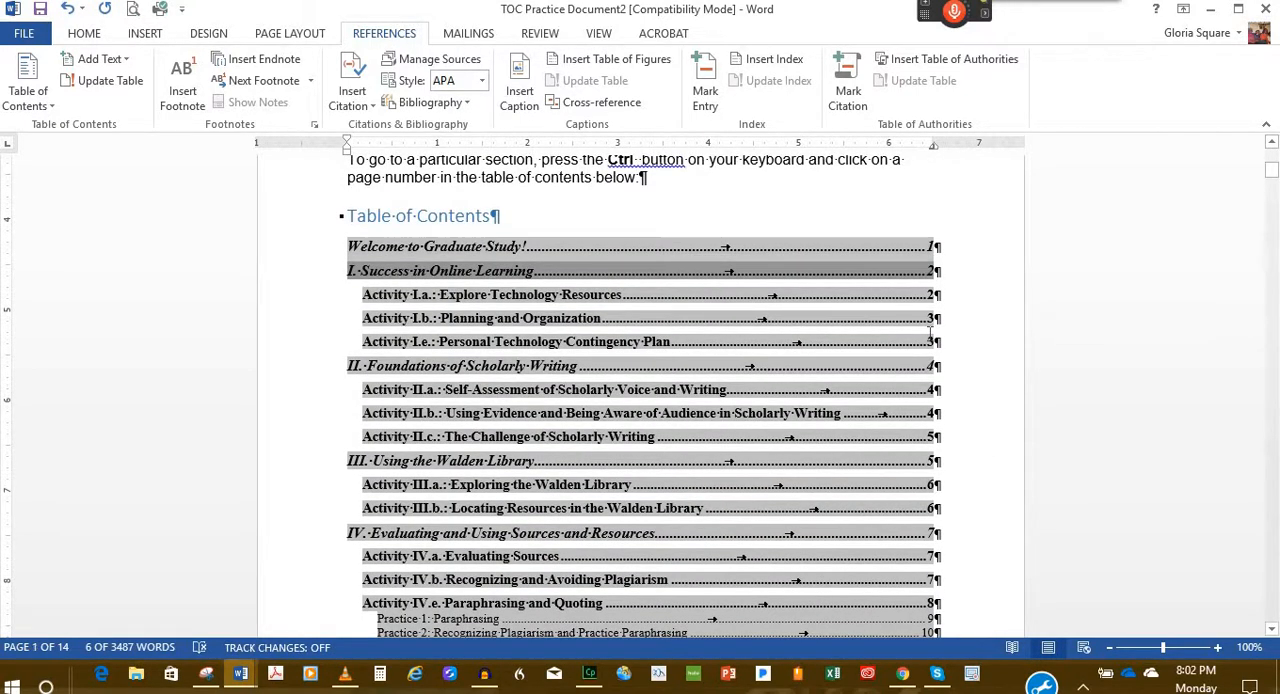